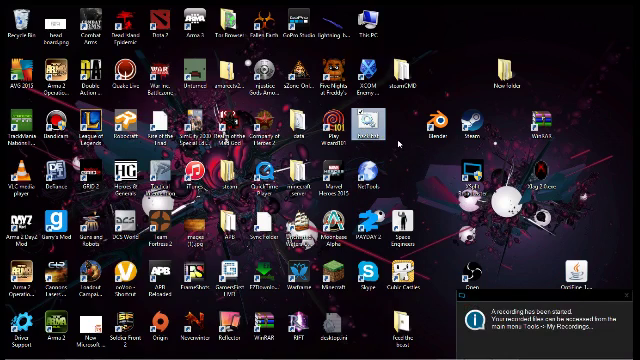
Launch hack.bat, snap its console to the left half, and start the green number flood.
{"action": "double_click", "coordinate": [386, 136]}
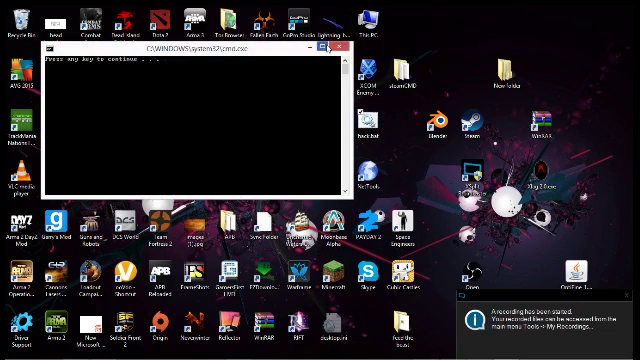
{"action": "key", "text": "super+Left"}
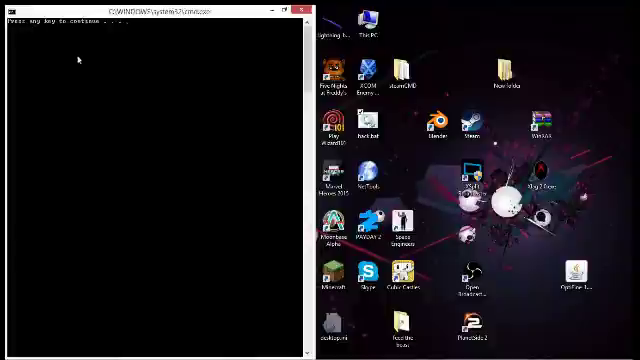
{"action": "key", "text": "Return"}
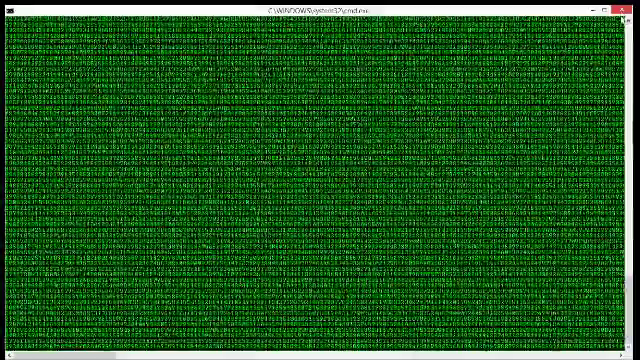
Close the flooding console and open hack.bat in Notepad with its Edit option.
{"action": "left_click", "coordinate": [621, 10]}
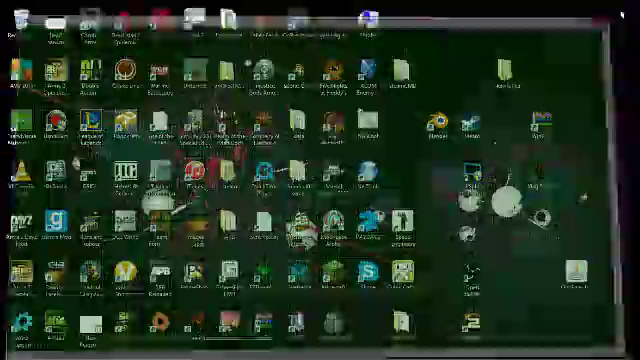
{"action": "right_click", "coordinate": [260, 120]}
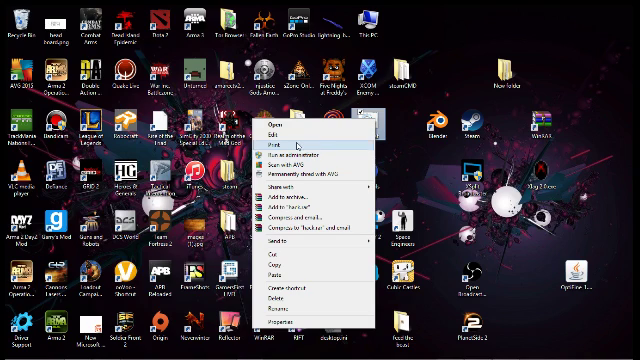
{"action": "left_click", "coordinate": [300, 134]}
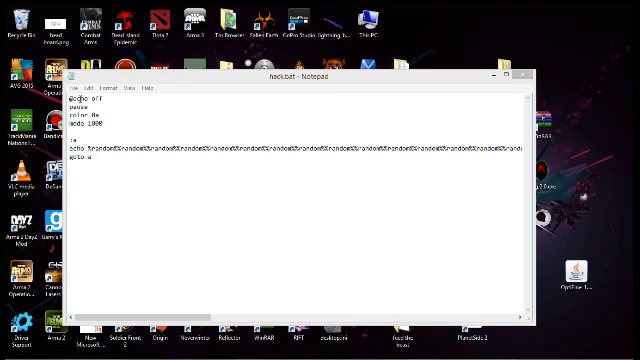
Maximize the Notepad window showing hack.bat.
{"action": "left_click", "coordinate": [505, 75]}
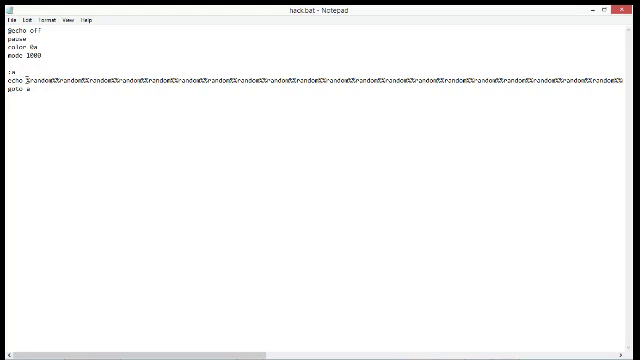
{"action": "scroll", "coordinate": [144, 78], "scroll_direction": "right", "scroll_amount": 4}
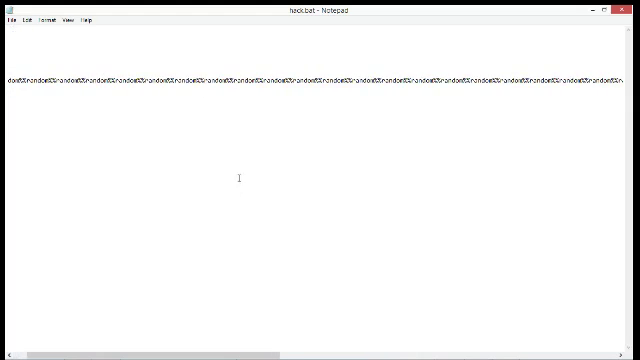
{"action": "scroll", "coordinate": [300, 110], "scroll_direction": "right", "scroll_amount": 4}
{"action": "scroll", "coordinate": [387, 99], "scroll_direction": "right", "scroll_amount": 3}
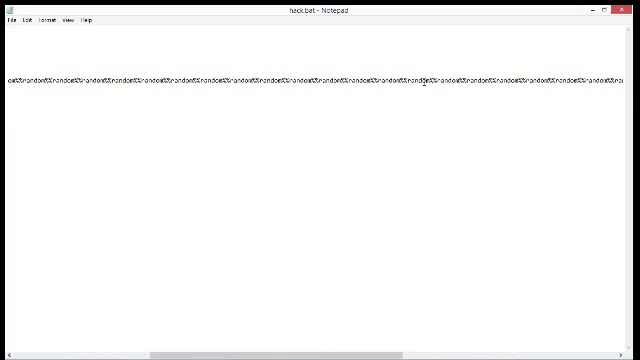
{"action": "scroll", "coordinate": [440, 80], "scroll_direction": "right", "scroll_amount": 3}
{"action": "scroll", "coordinate": [500, 76], "scroll_direction": "right", "scroll_amount": 3}
{"action": "scroll", "coordinate": [517, 73], "scroll_direction": "right", "scroll_amount": 3}
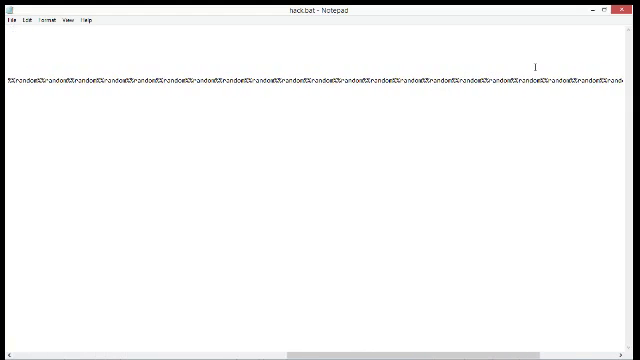
{"action": "scroll", "coordinate": [530, 68], "scroll_direction": "right", "scroll_amount": 3}
{"action": "scroll", "coordinate": [543, 62], "scroll_direction": "right", "scroll_amount": 2}
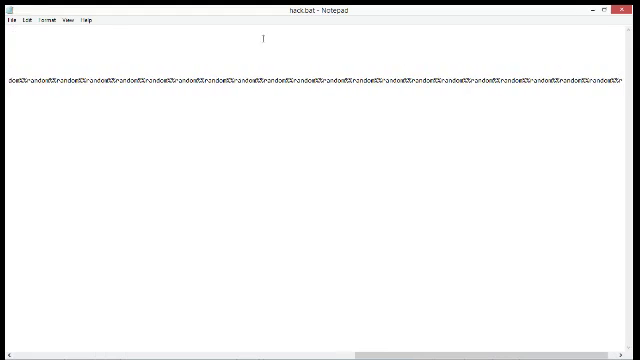
{"action": "scroll", "coordinate": [260, 40], "scroll_direction": "left", "scroll_amount": 3}
{"action": "scroll", "coordinate": [115, 40], "scroll_direction": "left", "scroll_amount": 3}
{"action": "scroll", "coordinate": [120, 70], "scroll_direction": "left", "scroll_amount": 3}
{"action": "scroll", "coordinate": [130, 76], "scroll_direction": "left", "scroll_amount": 3}
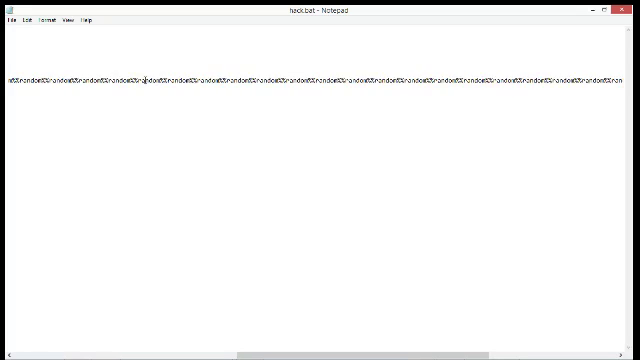
{"action": "scroll", "coordinate": [130, 76], "scroll_direction": "left", "scroll_amount": 3}
{"action": "scroll", "coordinate": [150, 80], "scroll_direction": "right", "scroll_amount": 2}
{"action": "scroll", "coordinate": [152, 87], "scroll_direction": "right", "scroll_amount": 2}
{"action": "scroll", "coordinate": [153, 85], "scroll_direction": "left", "scroll_amount": 3}
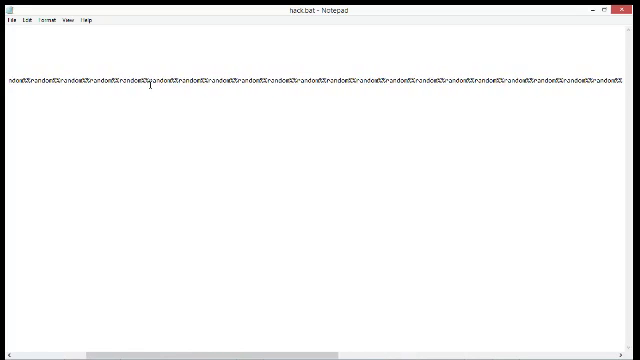
{"action": "scroll", "coordinate": [155, 82], "scroll_direction": "left", "scroll_amount": 3}
{"action": "scroll", "coordinate": [160, 80], "scroll_direction": "left", "scroll_amount": 3}
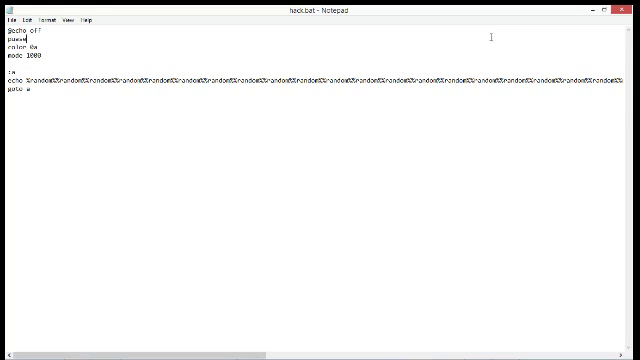
Close hack.bat in Notepad and choose Don't Save to discard the edits.
{"action": "left_click", "coordinate": [622, 10]}
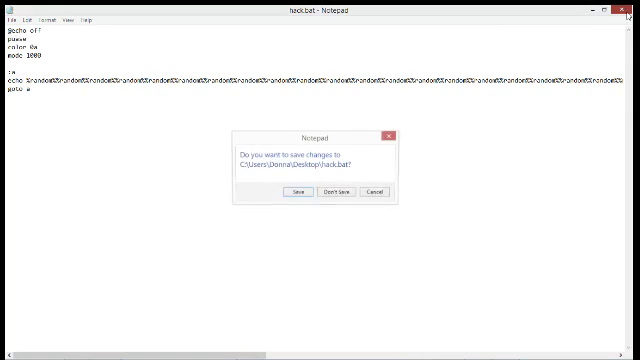
{"action": "left_click", "coordinate": [336, 192]}
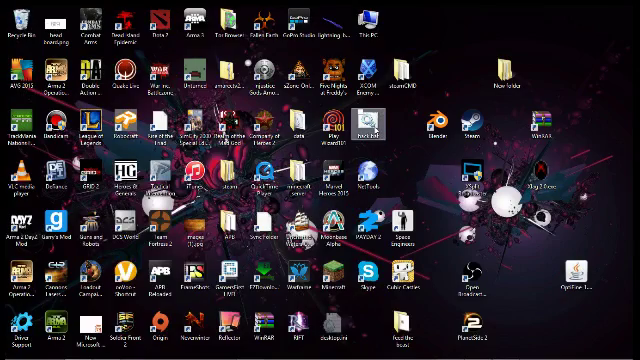
Rerun hack.bat, start the green number flood past the pause, then close the console.
{"action": "double_click", "coordinate": [367, 125]}
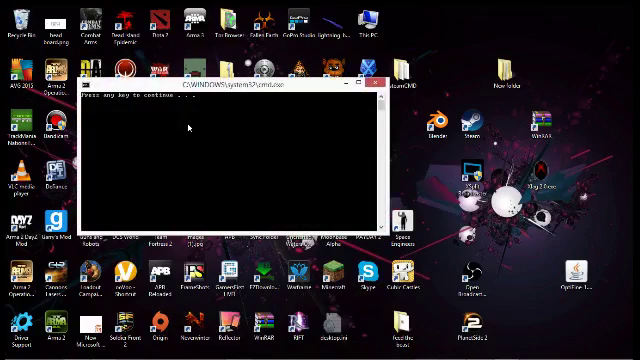
{"action": "key", "text": "Return"}
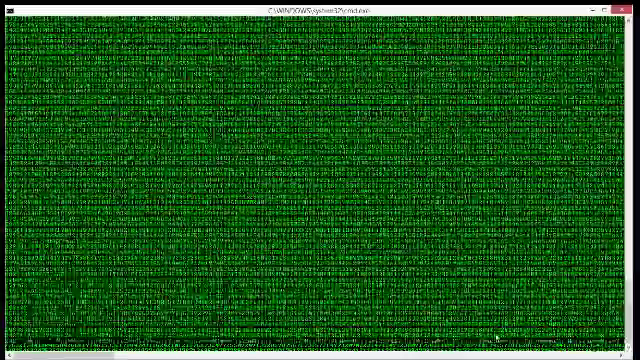
{"action": "key", "text": "alt+F4"}
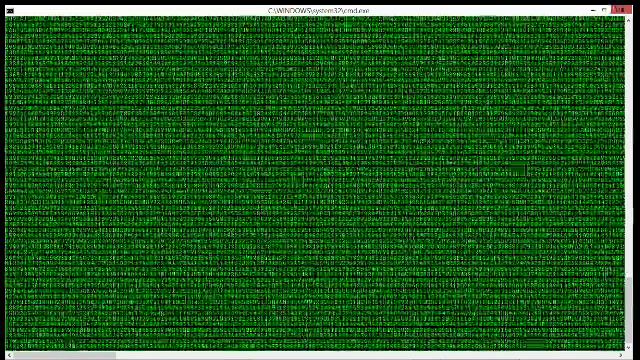
{"action": "left_click", "coordinate": [621, 9]}
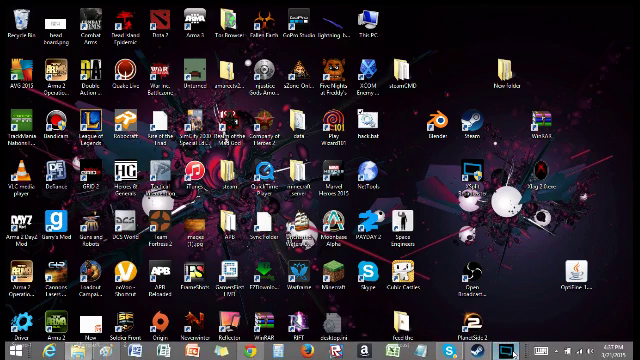
{"action": "left_click", "coordinate": [505, 354]}
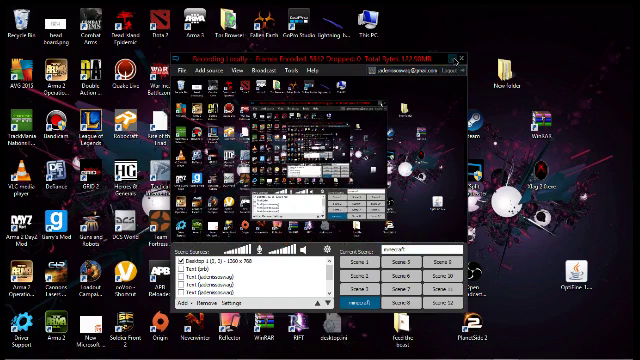